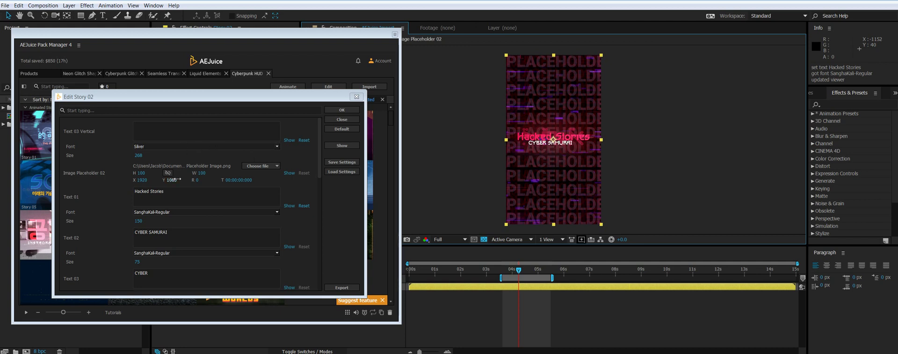
- Replace the Text 01 title 'Hacked Stories' with 'Cyberpunk' in Edit Story 02 and apply it
{"action": "left_click", "coordinate": [100, 185]}
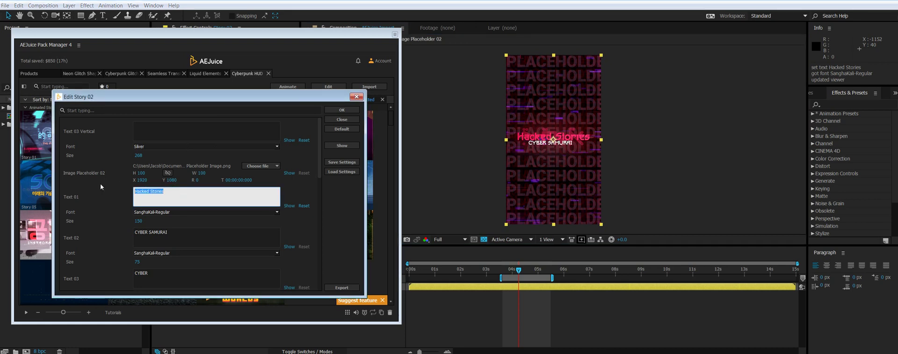
{"action": "type", "text": "C"}
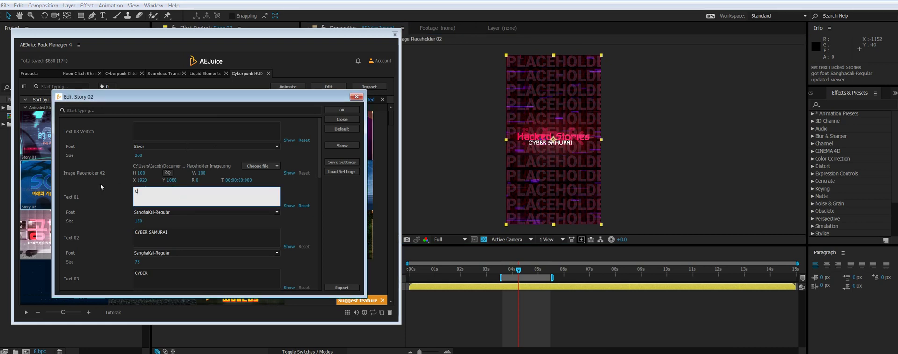
{"action": "type", "text": "yberpunk"}
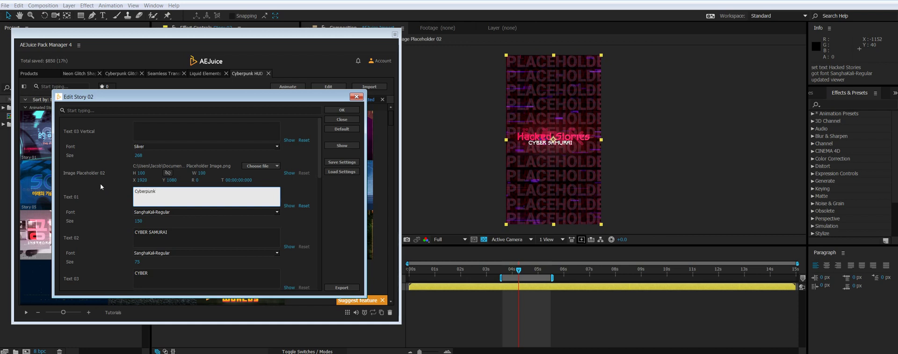
{"action": "left_click", "coordinate": [310, 197]}
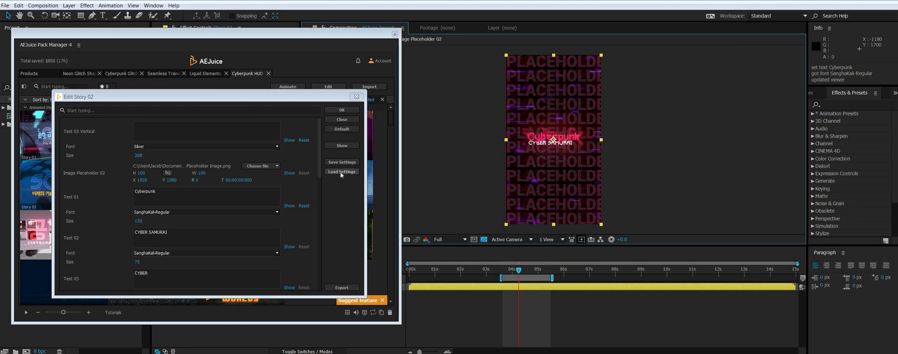
- Close the story editor, open Pack Manager settings, and cancel the storage folder browser
{"action": "left_click", "coordinate": [357, 96]}
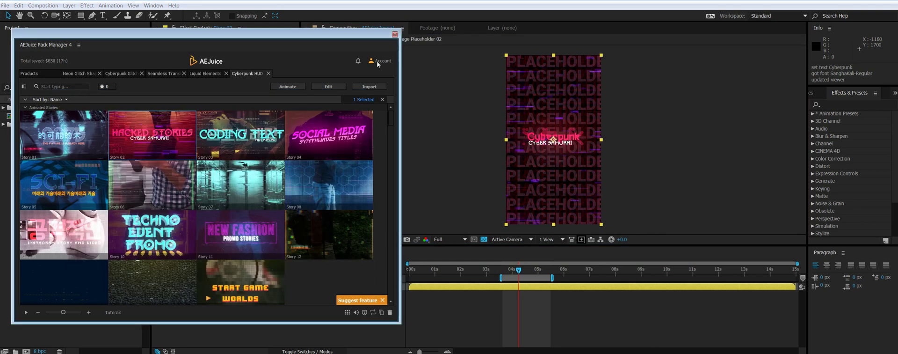
{"action": "left_click", "coordinate": [379, 61]}
{"action": "left_click", "coordinate": [387, 70]}
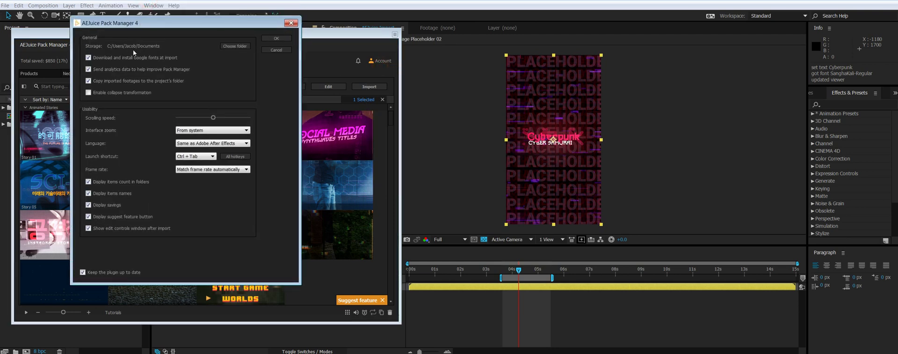
{"action": "left_click", "coordinate": [234, 45]}
{"action": "left_click", "coordinate": [604, 37]}
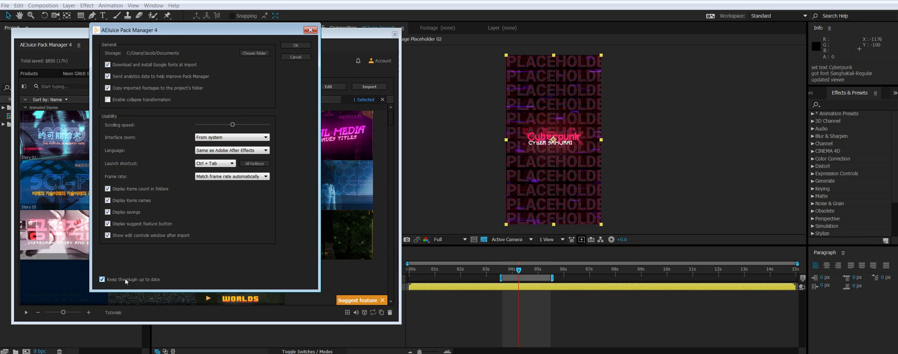
- View the full list of keyboard shortcuts, scrolling through it, then close it
{"action": "left_click", "coordinate": [254, 163]}
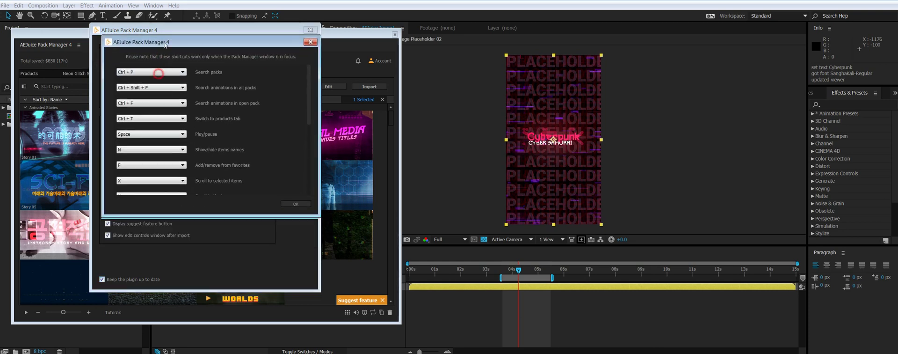
{"action": "scroll", "coordinate": [182, 168], "scroll_direction": "down", "scroll_amount": 3}
{"action": "scroll", "coordinate": [182, 169], "scroll_direction": "up", "scroll_amount": 2}
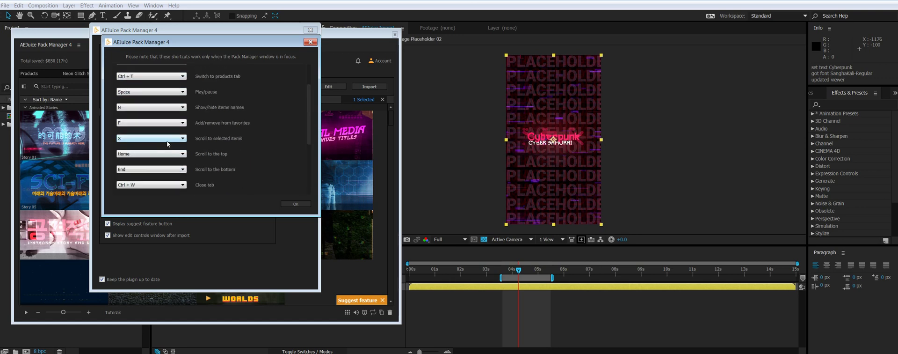
{"action": "scroll", "coordinate": [180, 132], "scroll_direction": "up", "scroll_amount": 1}
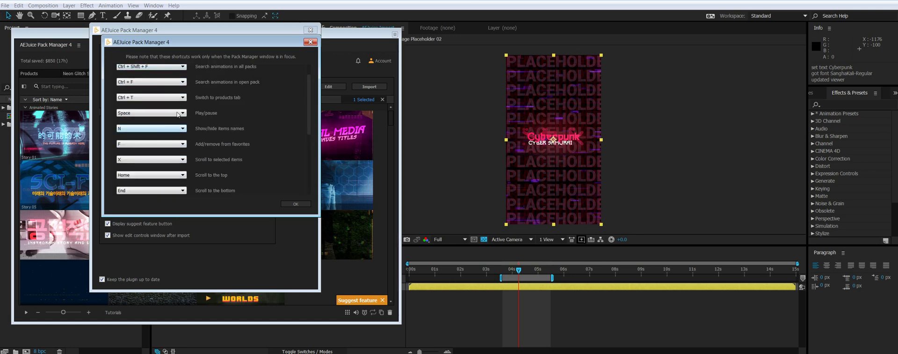
{"action": "left_click", "coordinate": [310, 42]}
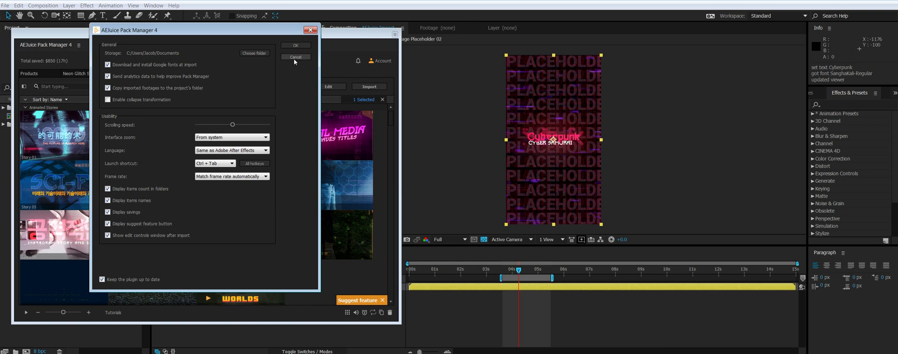
{"action": "left_click", "coordinate": [294, 58]}
{"action": "left_click", "coordinate": [45, 73]}
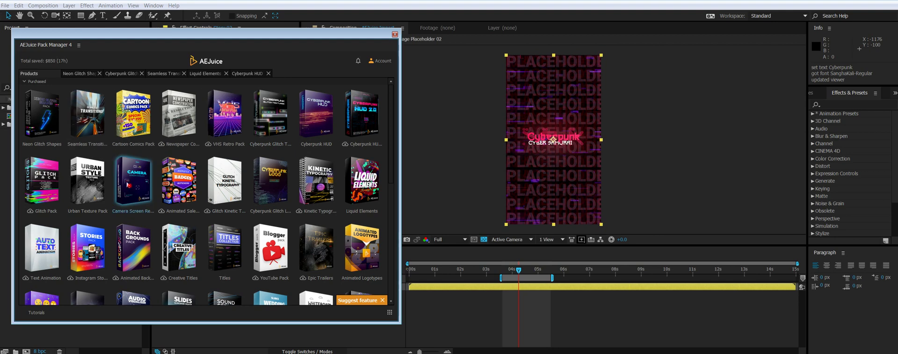
{"action": "left_click", "coordinate": [202, 74]}
{"action": "left_click", "coordinate": [160, 74]}
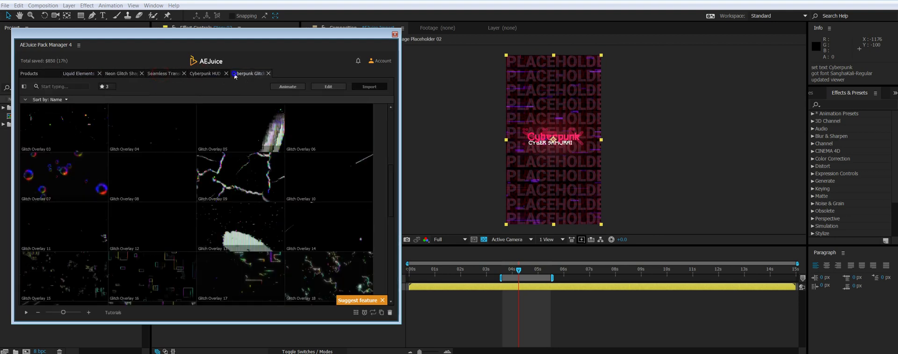
{"action": "right_click", "coordinate": [235, 75]}
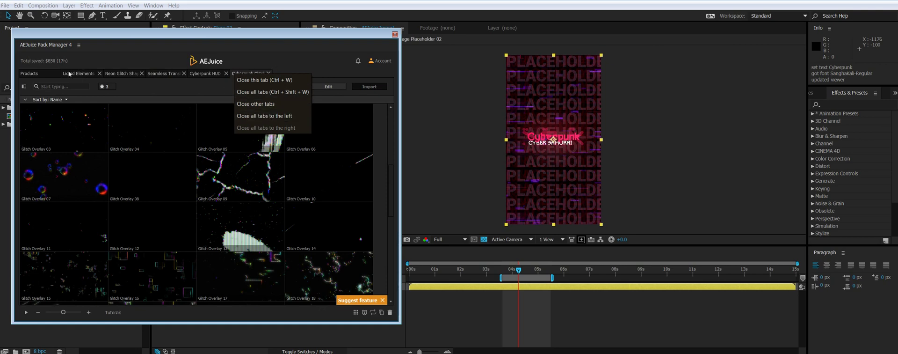
{"action": "left_click", "coordinate": [29, 73]}
{"action": "left_click", "coordinate": [91, 121]}
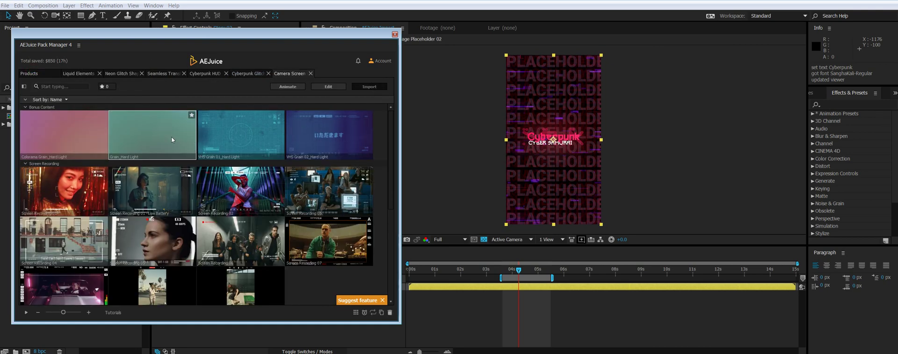
{"action": "right_click", "coordinate": [171, 136]}
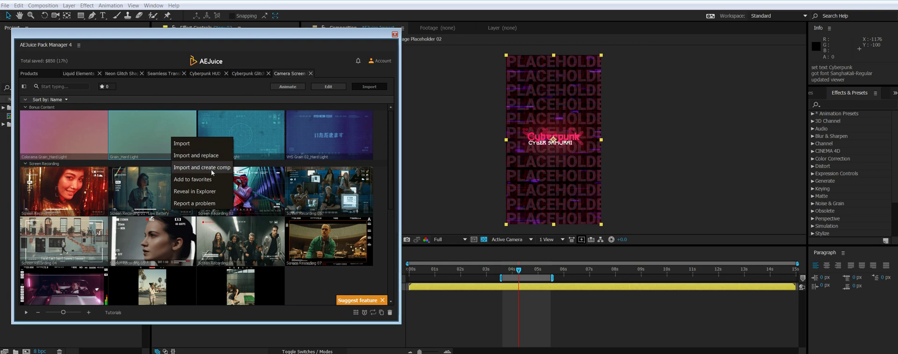
{"action": "left_click", "coordinate": [248, 74]}
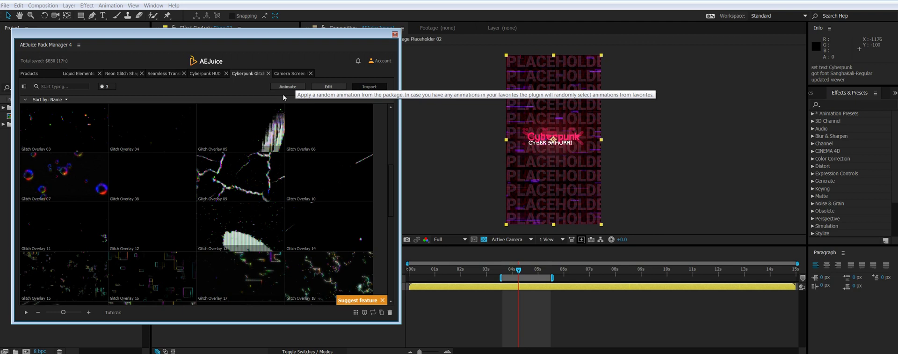
{"action": "left_click", "coordinate": [106, 87]}
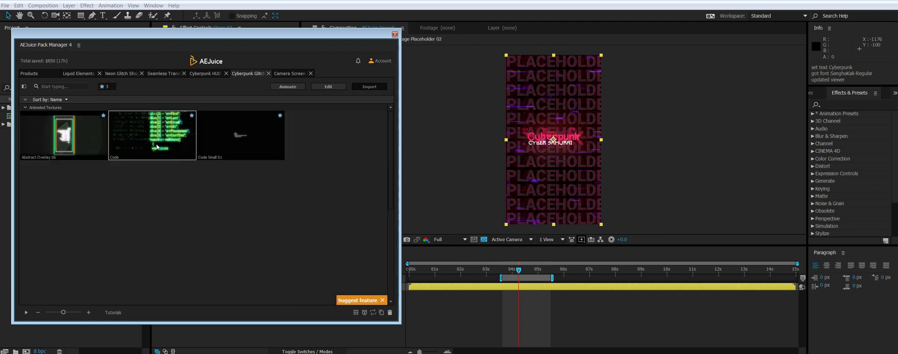
{"action": "left_click", "coordinate": [106, 86]}
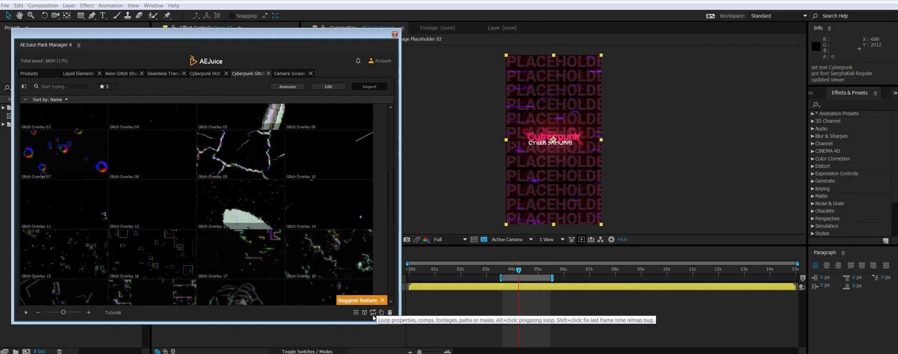
- Add an AEJuice Freeze Frame at the playhead, then move the current time forward to about 5 seconds
{"action": "mouse_move", "coordinate": [332, 252]}
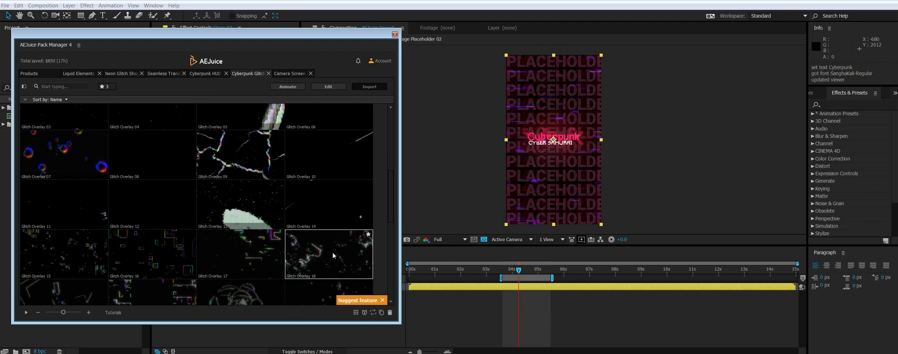
{"action": "left_click", "coordinate": [365, 313]}
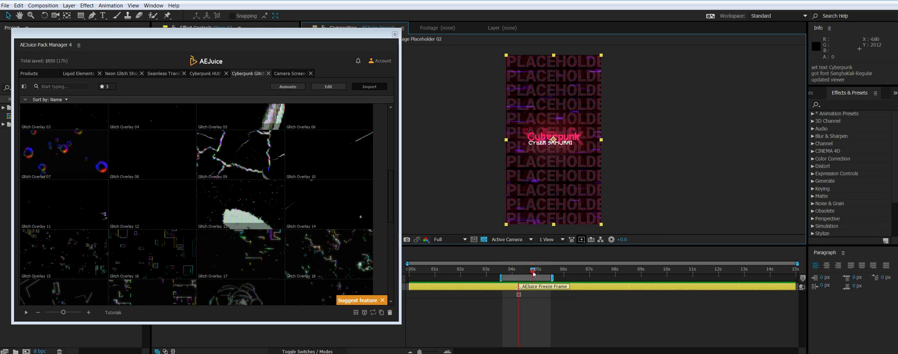
{"action": "key", "text": "shift+Page_Down"}
{"action": "left_click", "coordinate": [153, 5]}
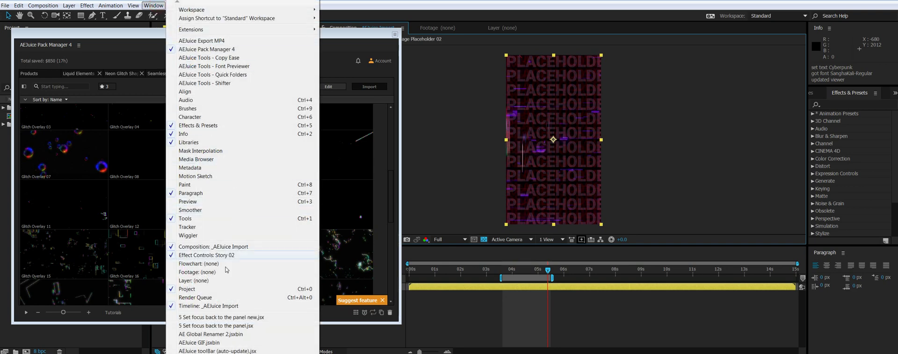
{"action": "left_click", "coordinate": [220, 342]}
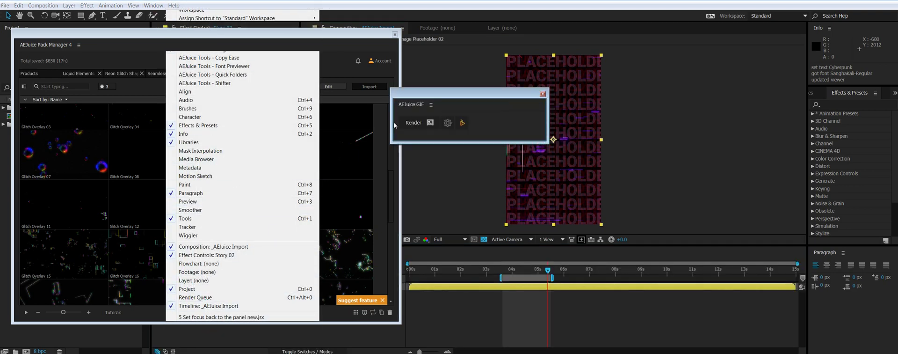
{"action": "left_click_drag", "start_coordinate": [422, 94], "coordinate": [345, 86]}
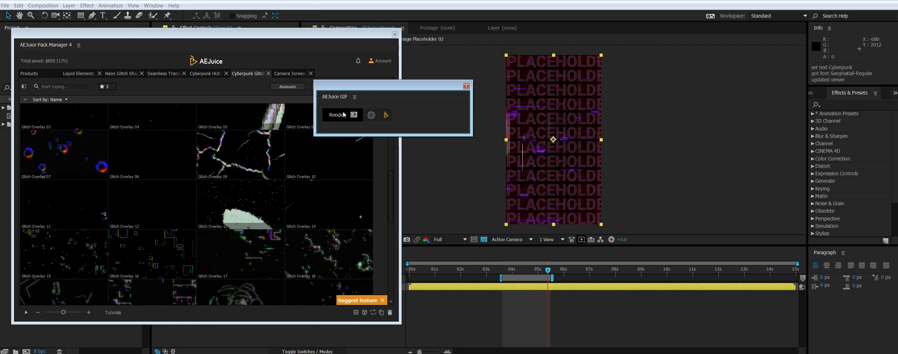
{"action": "left_click_drag", "start_coordinate": [383, 87], "coordinate": [365, 96]}
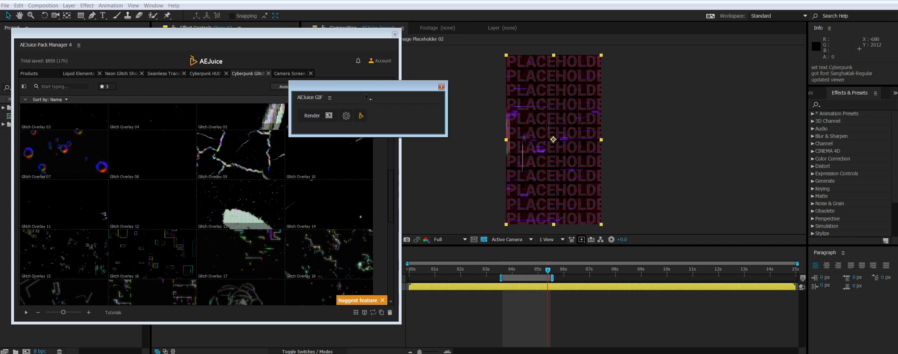
{"action": "left_click", "coordinate": [346, 116]}
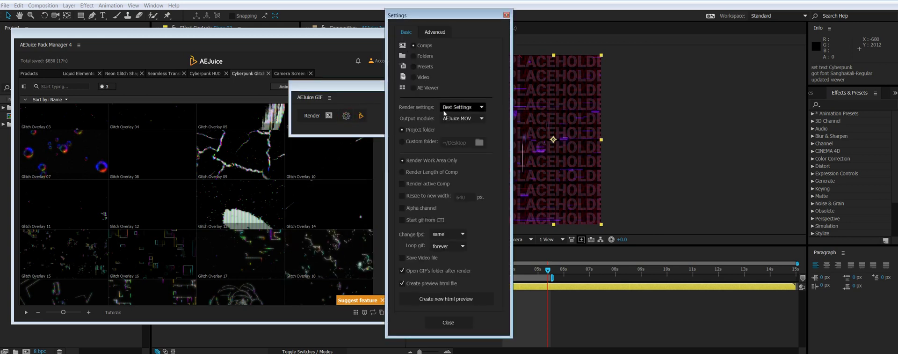
{"action": "left_click", "coordinate": [449, 245]}
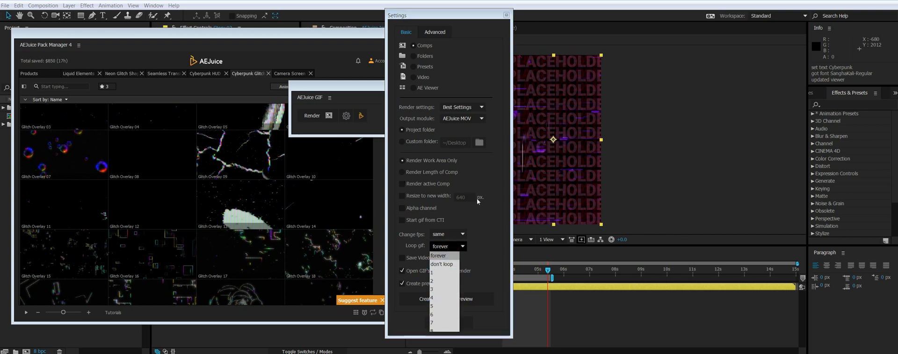
{"action": "left_click", "coordinate": [447, 262]}
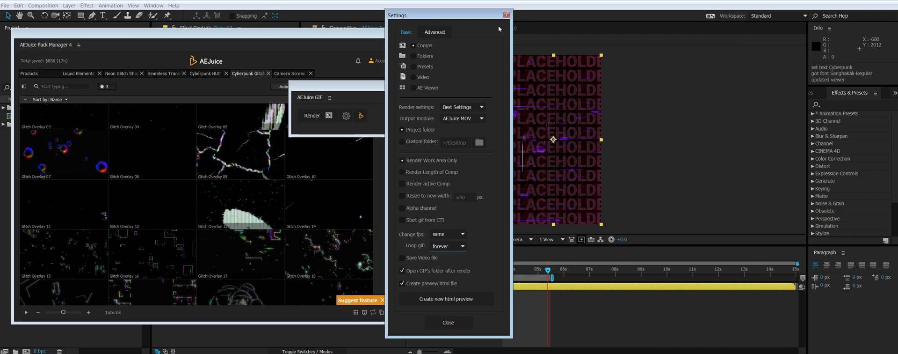
{"action": "left_click", "coordinate": [506, 14]}
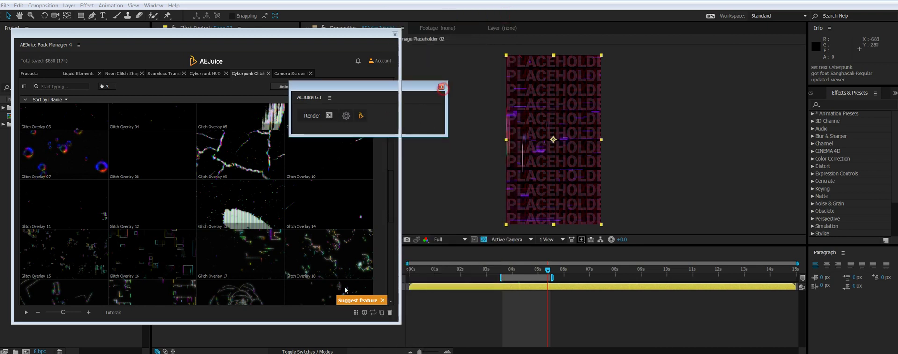
{"action": "left_click", "coordinate": [442, 87]}
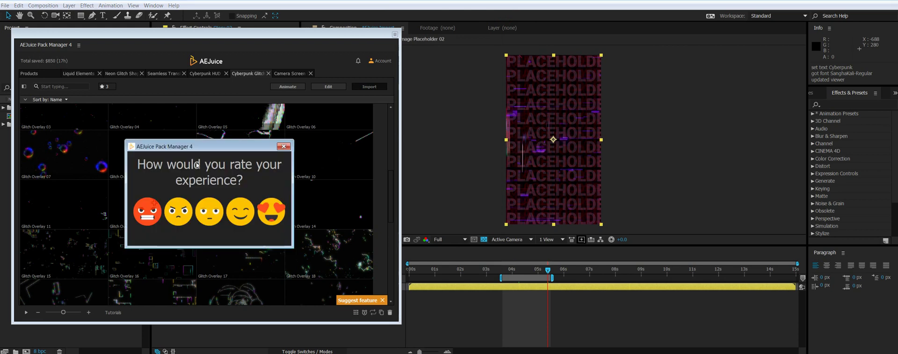
- Move the rating popup up and right, then rate the experience as Hate
{"action": "left_click_drag", "start_coordinate": [204, 149], "coordinate": [225, 126]}
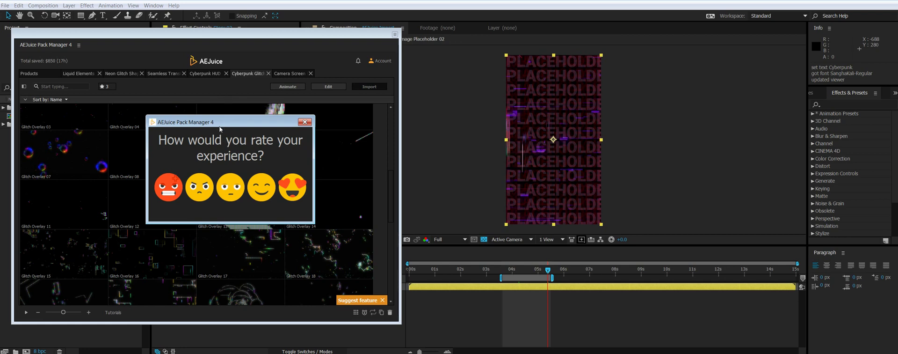
{"action": "left_click", "coordinate": [167, 192]}
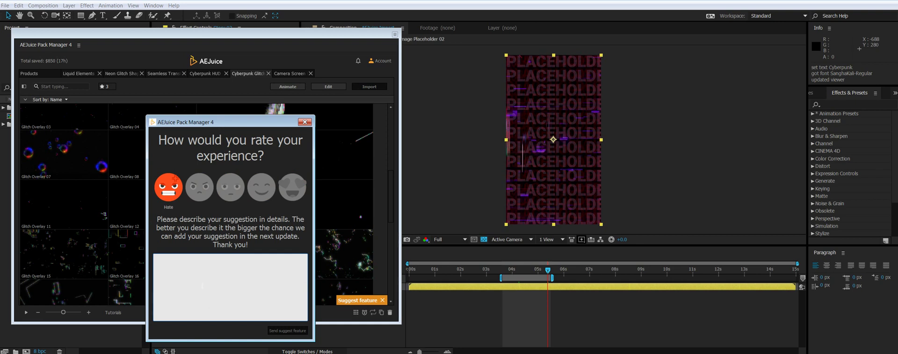